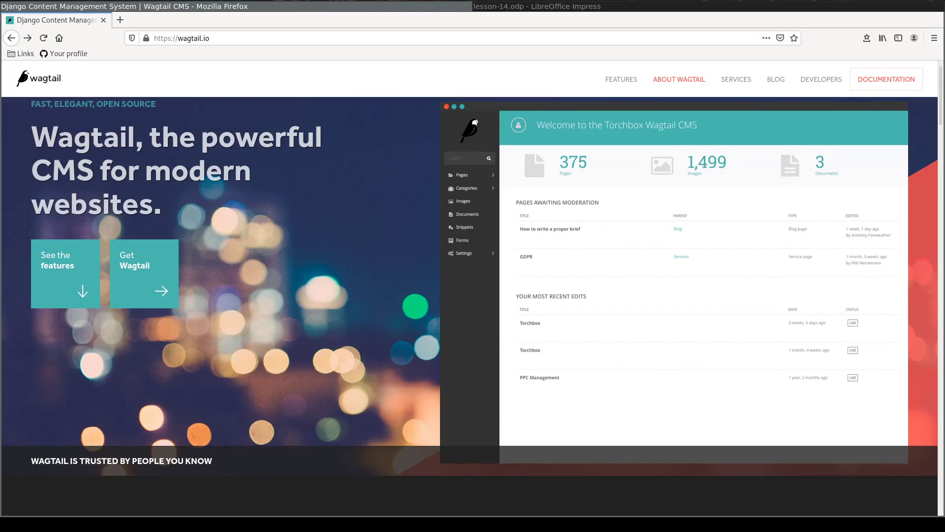
# - Switch to LibreOffice Impress to show the Classical vs Structured Content slide of lesson-14.odp
pyautogui.hotkey('alt', 'Tab')
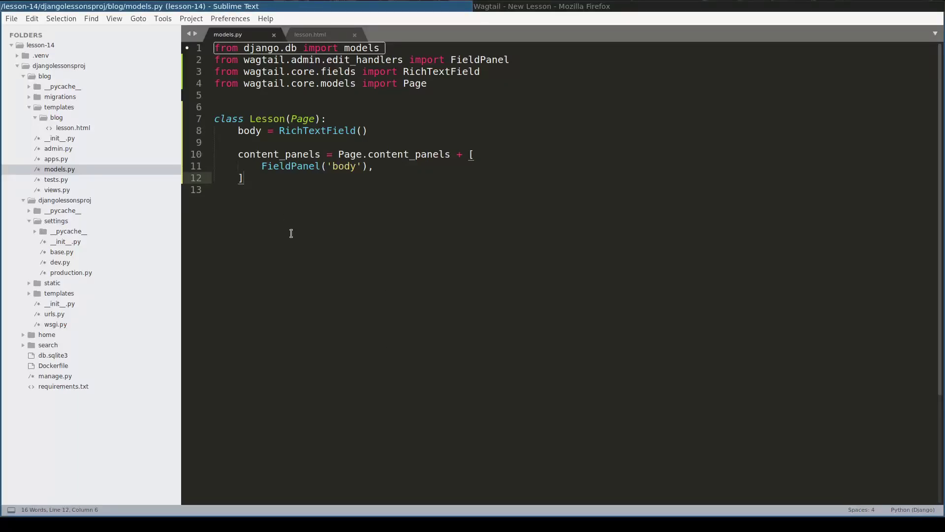
# - Highlight the 'body = RichTextField()' line in models.py, then switch to Firefox's empty New Lesson form
pyautogui.moveTo(229, 126); pyautogui.dragTo(356, 131)
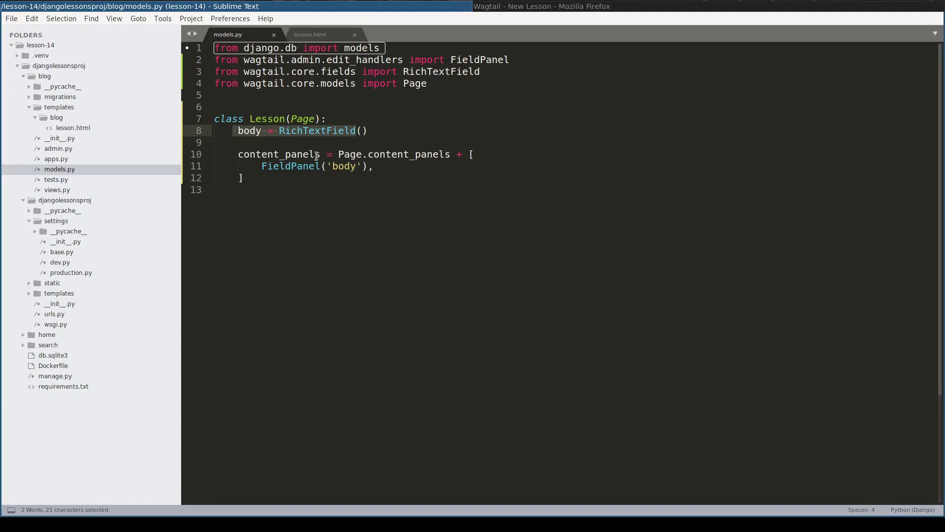
pyautogui.hotkey('alt', 'Tab')
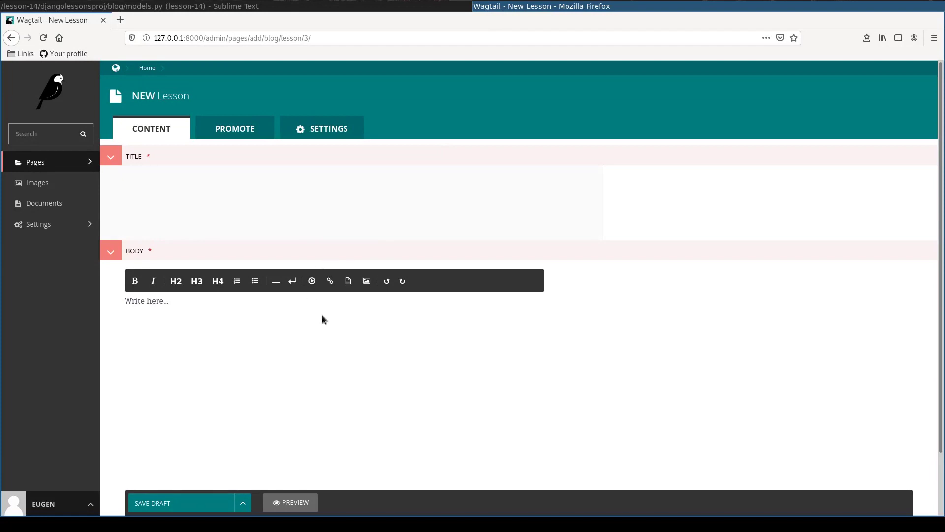
# - Walk through the content StreamField's premium_paragraph, premium_embed and embed blocks and StreamFieldPanel('content')
pyautogui.hotkey('alt', 'Tab')
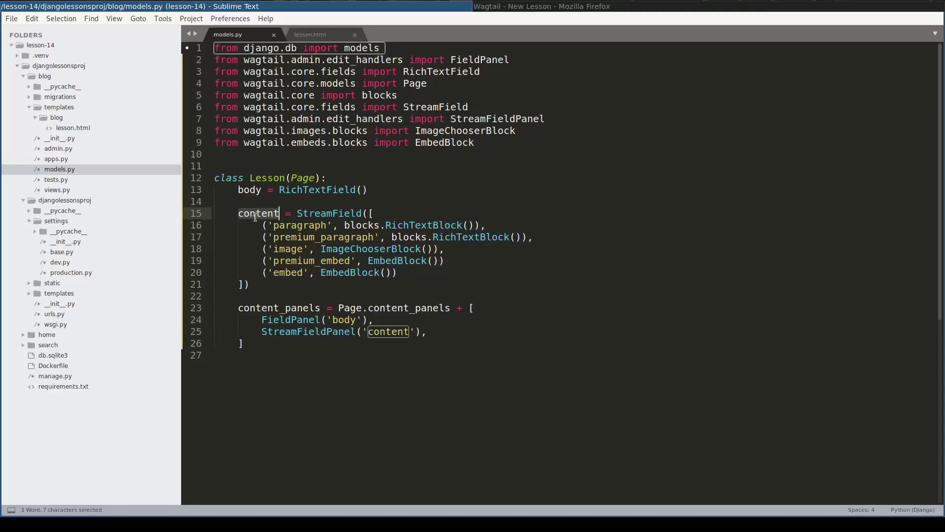
pyautogui.doubleClick(346, 212)
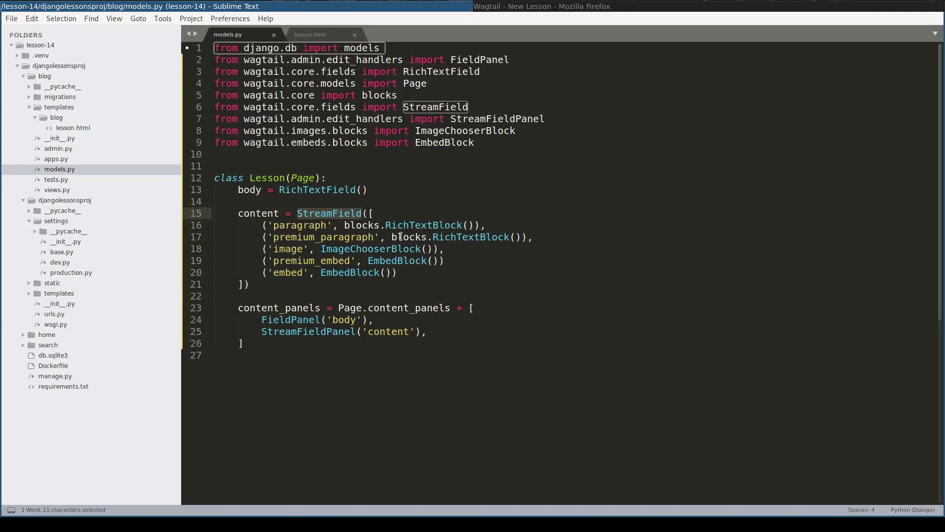
pyautogui.doubleClick(293, 238)
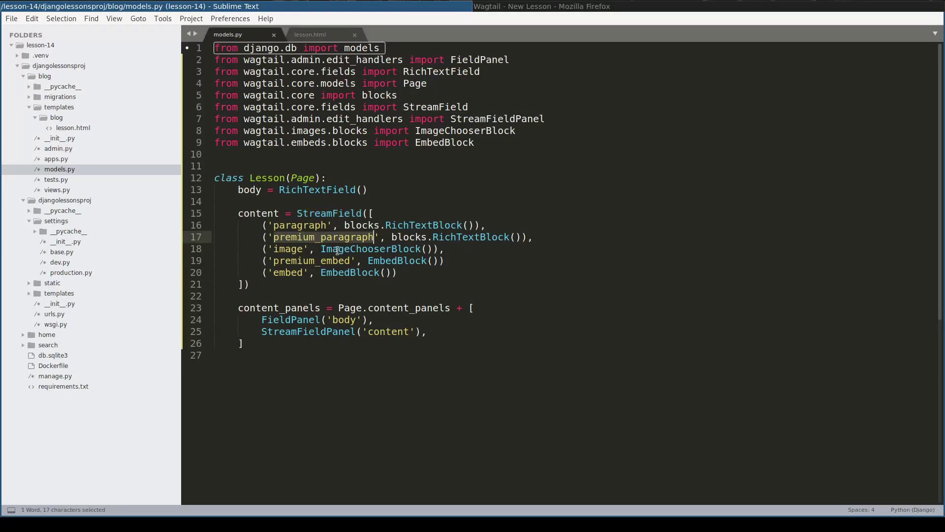
pyautogui.click(385, 261)
pyautogui.click(373, 272)
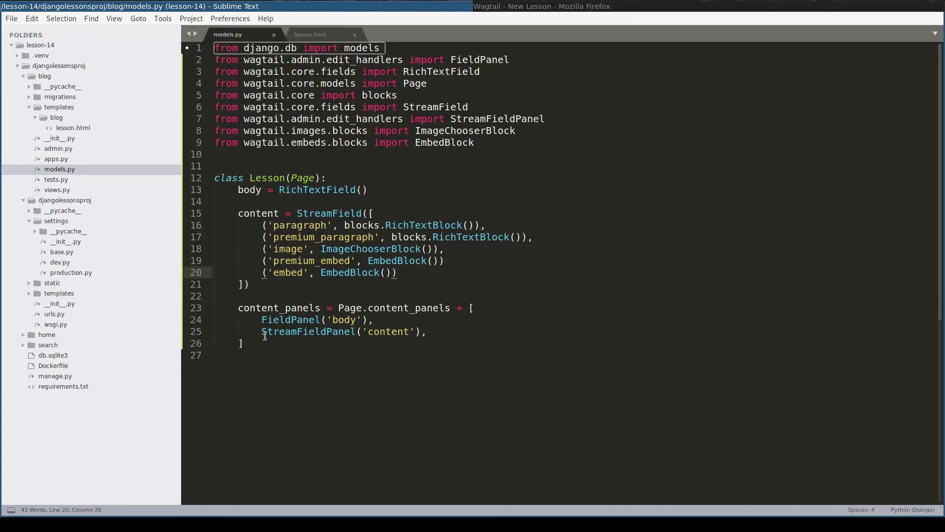
pyautogui.moveTo(262, 331); pyautogui.dragTo(431, 334)
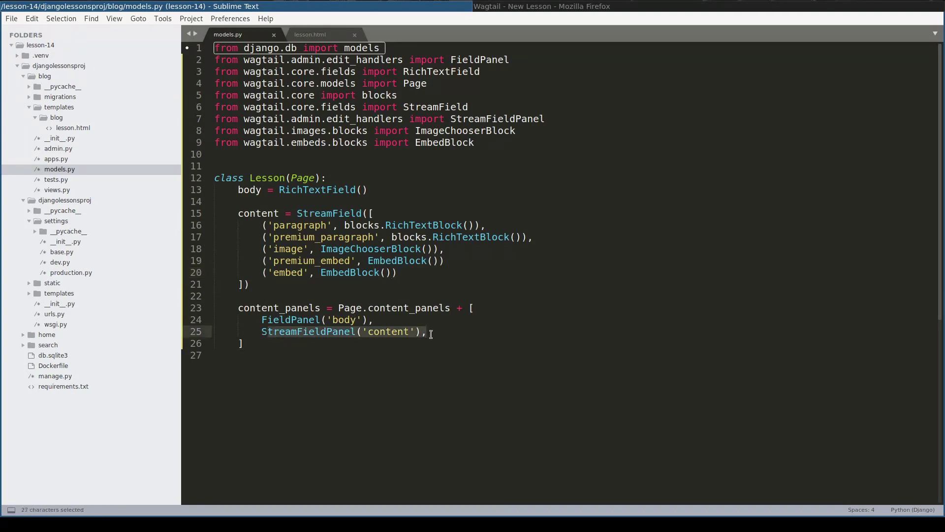
# - Add a trailing comma after the premium_embed block and run ./manage.py makemigrations
pyautogui.click(445, 260)
pyautogui.write(',')
pyautogui.click(317, 418)
pyautogui.press('F12')
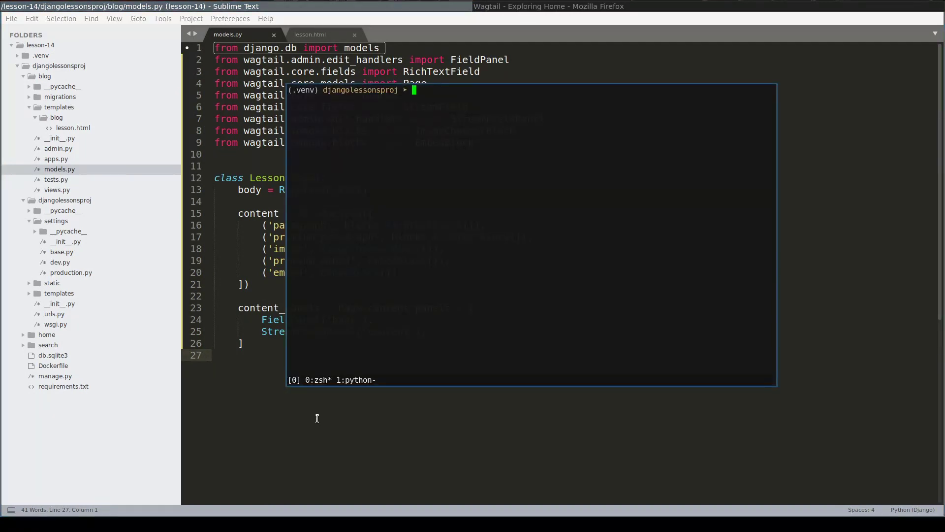
pyautogui.write('./manage.py makemigrations')
pyautogui.press('Return')
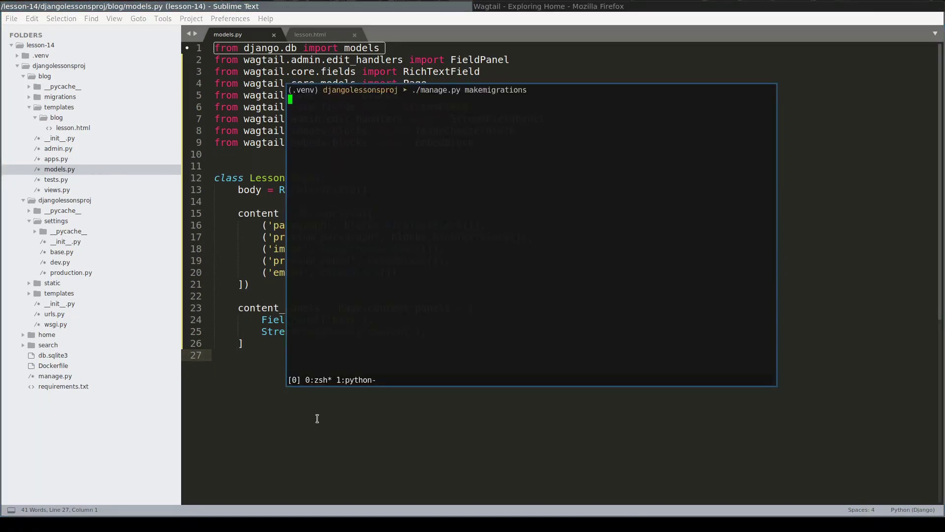
# - Add blank=True to the content StreamField, then run makemigrations and ./manage.py migrate
pyautogui.press('F12')
pyautogui.click(245, 284)
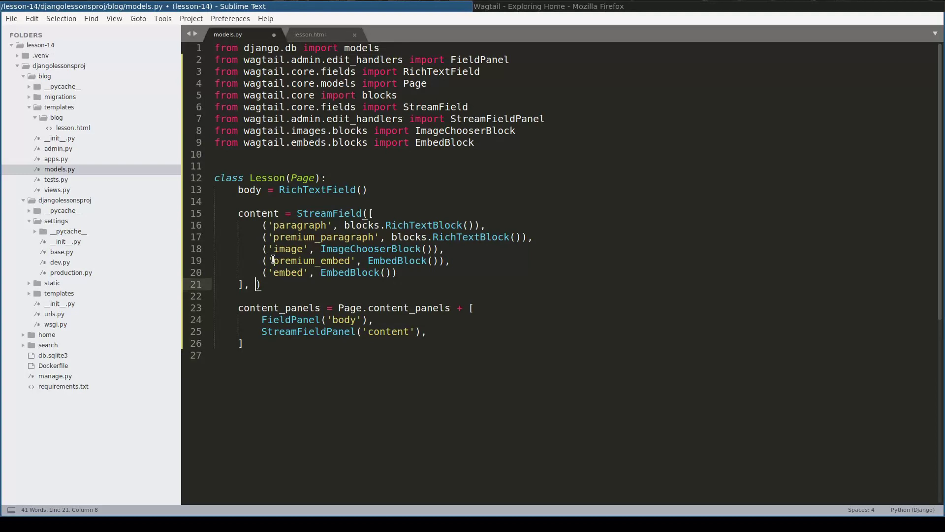
pyautogui.write(', blank=True')
pyautogui.press('F12')
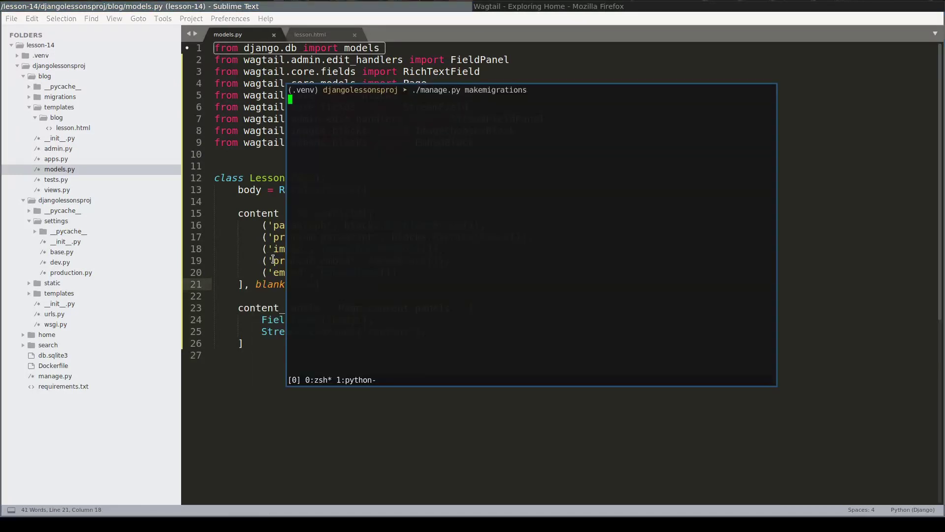
pyautogui.press('Up')
pyautogui.press('BackSpace')
pyautogui.press('BackSpace')
pyautogui.press('BackSpace')
pyautogui.press('BackSpace')
pyautogui.press('BackSpace')
pyautogui.press('BackSpace')
pyautogui.press('BackSpace')
pyautogui.press('BackSpace')
pyautogui.press('BackSpace')
pyautogui.press('BackSpace')
pyautogui.press('BackSpace')
pyautogui.press('BackSpace')
pyautogui.press('BackSpace')
pyautogui.press('BackSpace')
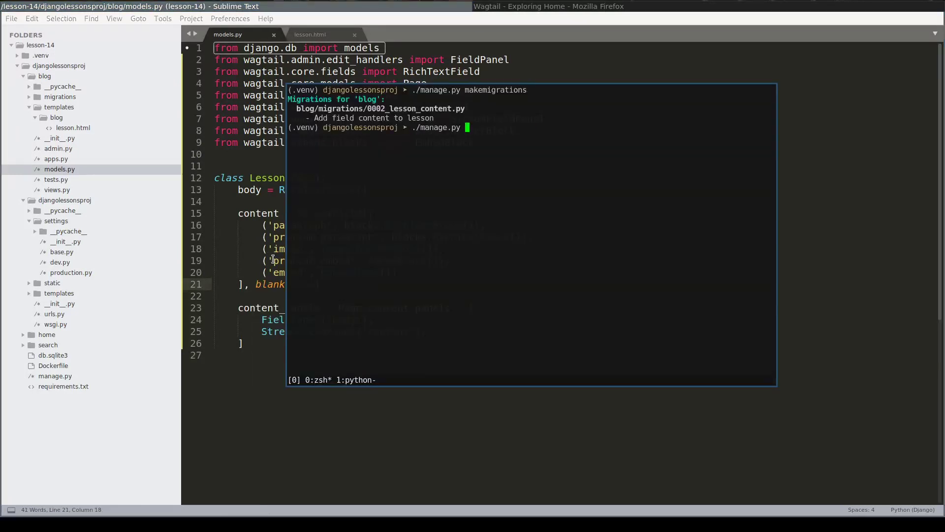
pyautogui.write('migrate')
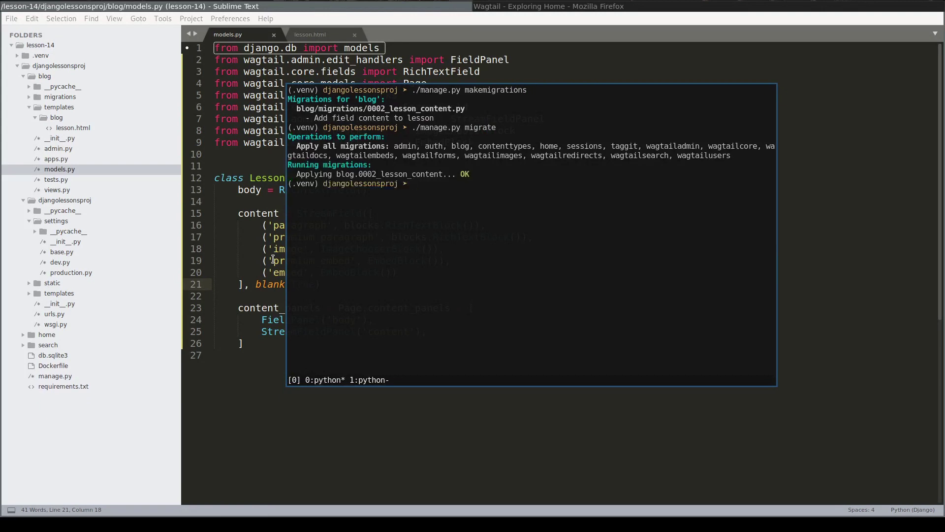
pyautogui.press('F12')
# - Review lesson.html's loop over content and its include_block tag
pyautogui.hotkey('ctrl', 'pagedown')
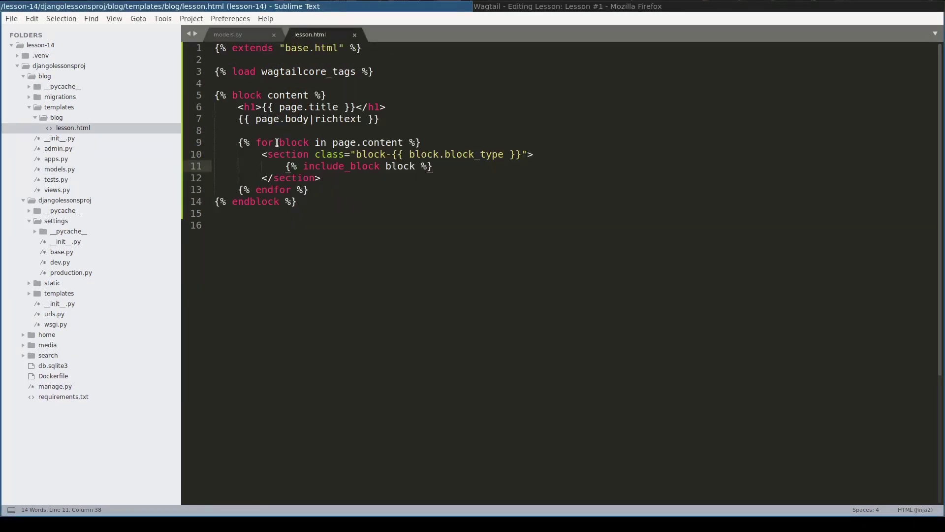
pyautogui.doubleClick(379, 143)
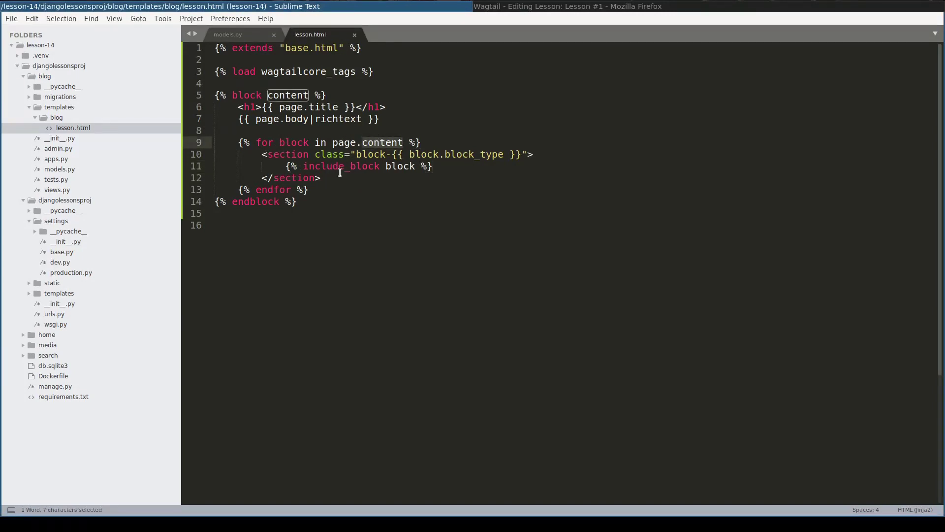
pyautogui.moveTo(433, 166); pyautogui.dragTo(280, 166)
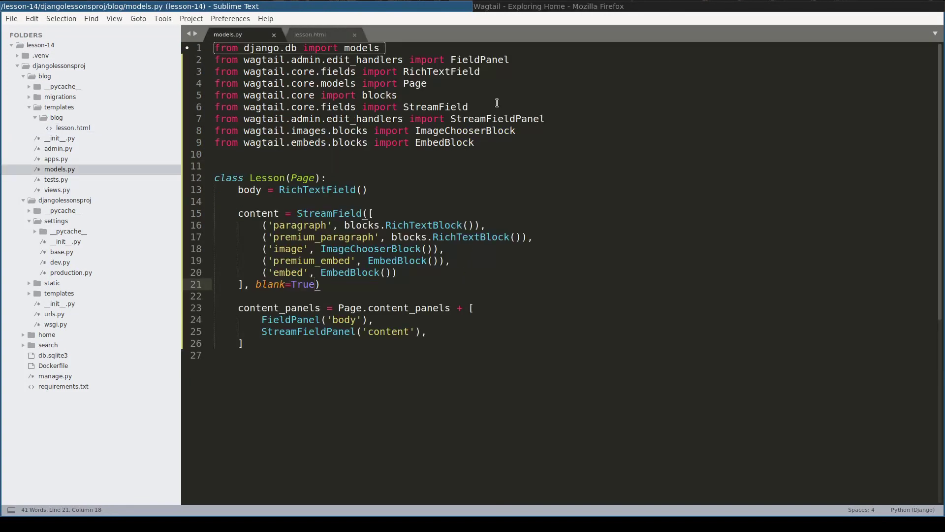
# - Start a new Lesson page under Home and upload the Wagtail logo into its first Image block
pyautogui.click(514, 9)
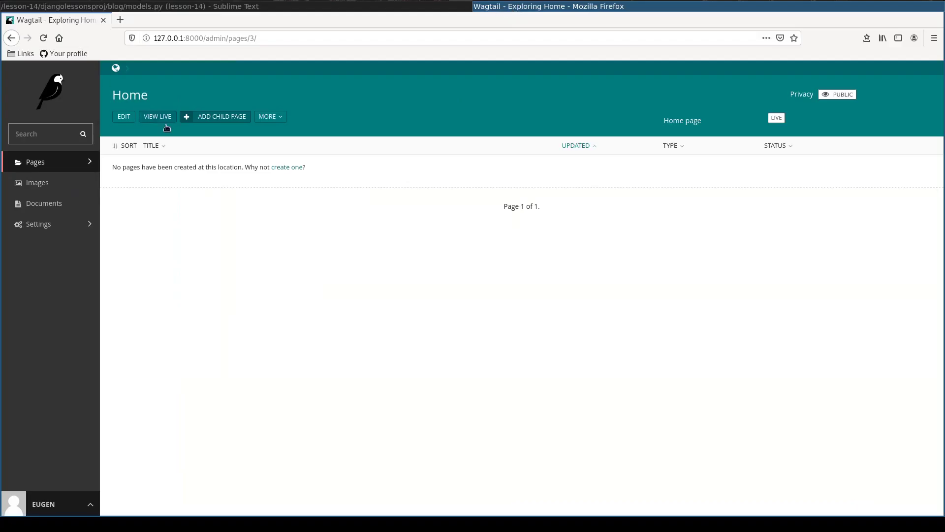
pyautogui.click(225, 117)
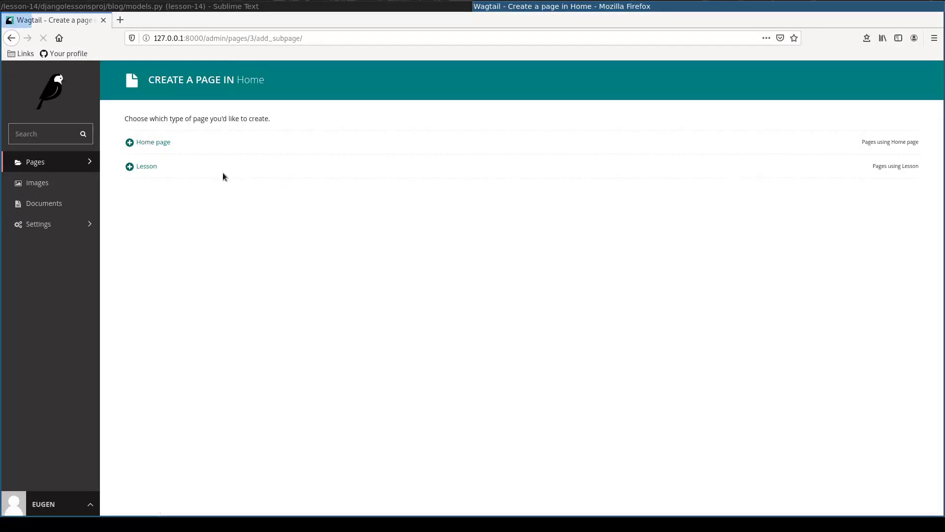
pyautogui.click(147, 165)
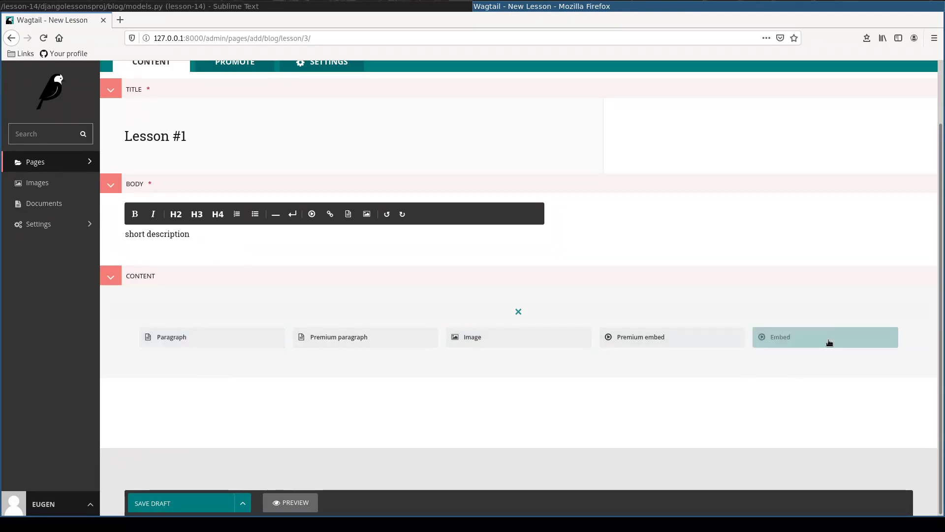
pyautogui.click(495, 336)
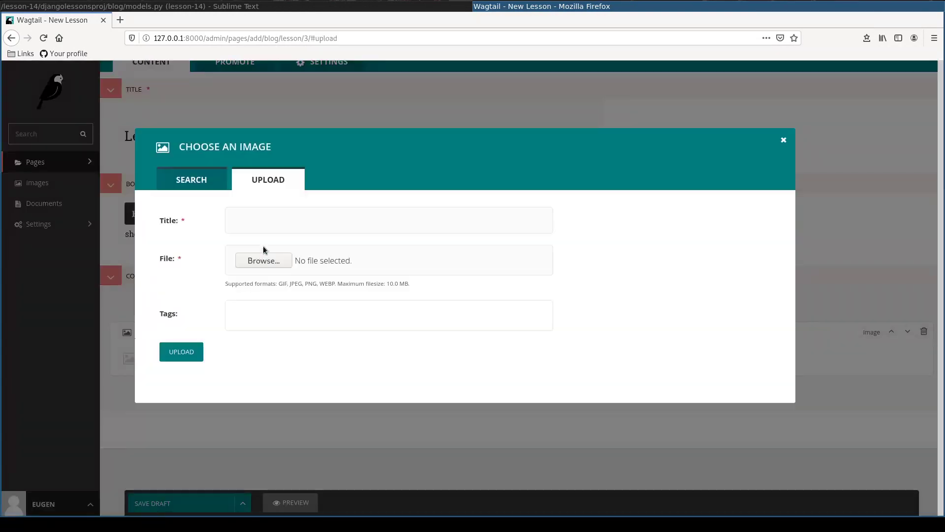
pyautogui.click(261, 260)
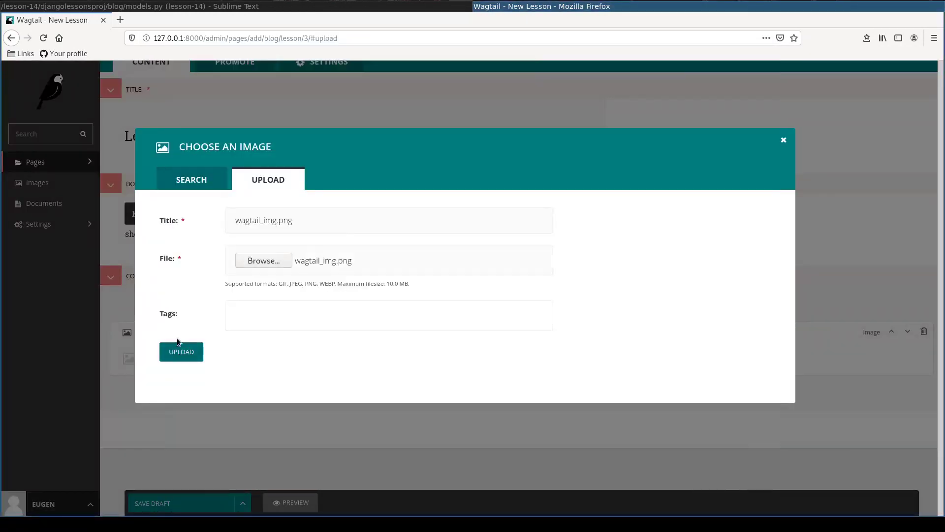
pyautogui.click(180, 351)
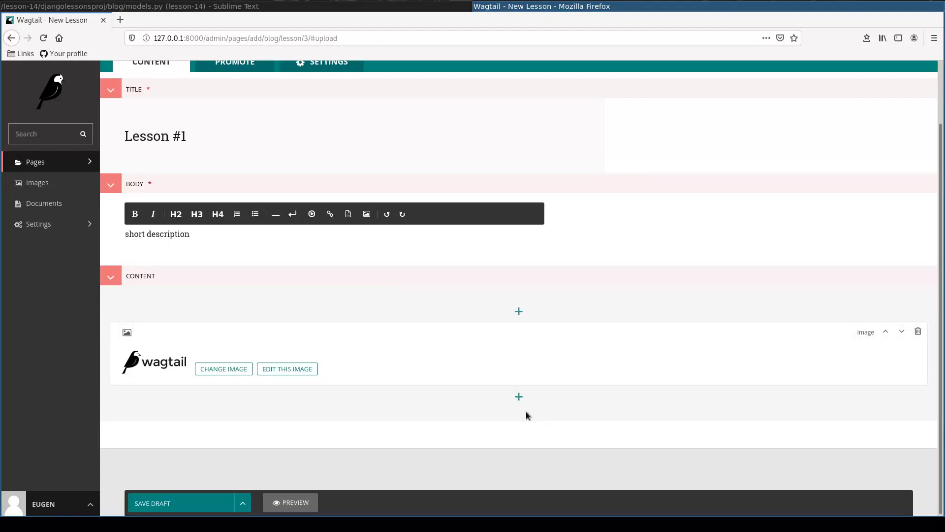
# - Add a Paragraph block 'This is a paragraph block' and a Premium paragraph block 'Premium paragraph'
pyautogui.click(519, 397)
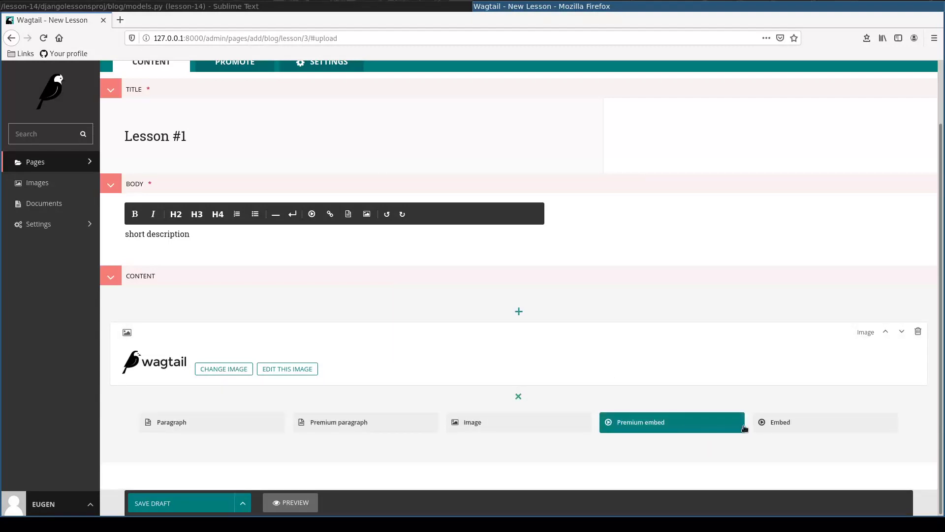
pyautogui.click(202, 424)
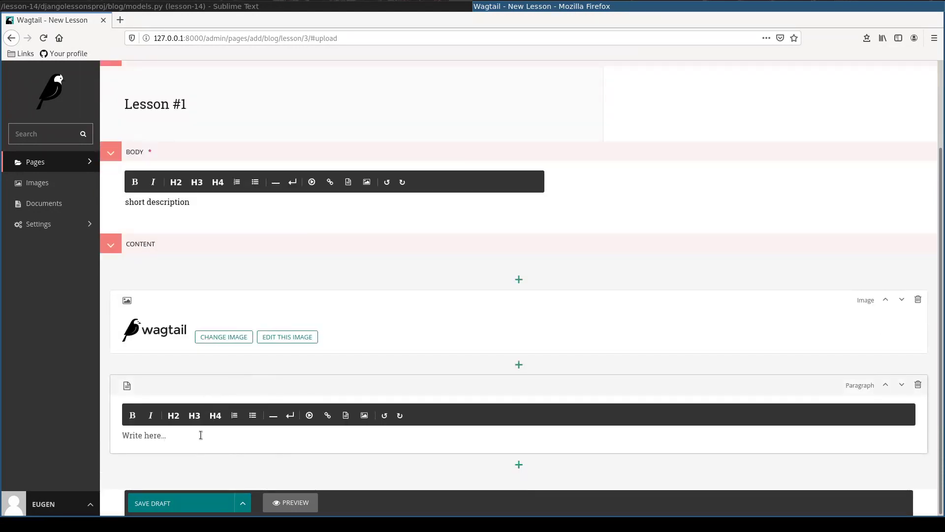
pyautogui.write('This is a paragraph block')
pyautogui.click(518, 465)
pyautogui.scroll(-1, 569, 436)
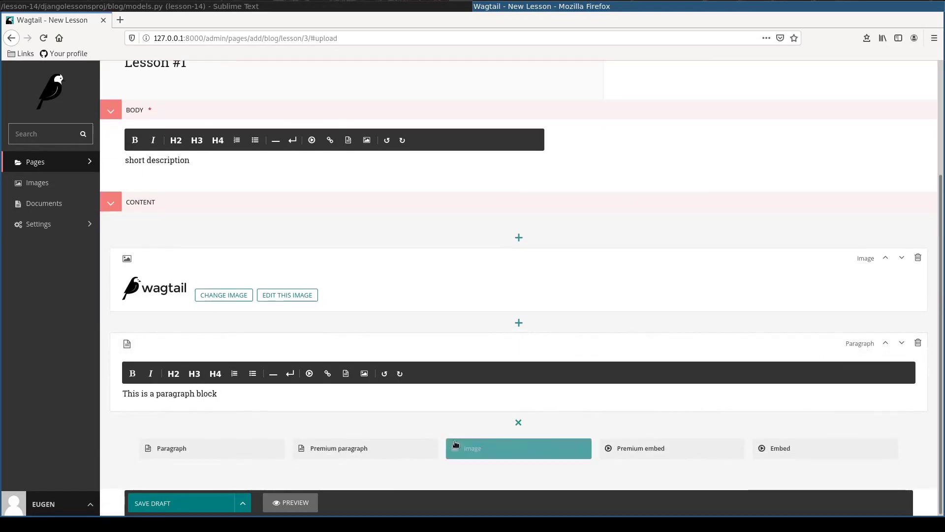
pyautogui.click(368, 447)
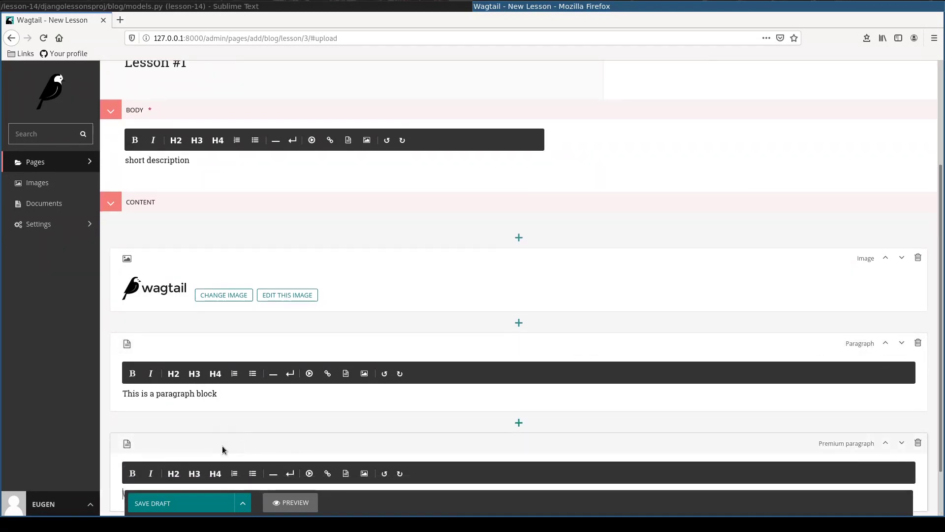
pyautogui.write('Premium pa')
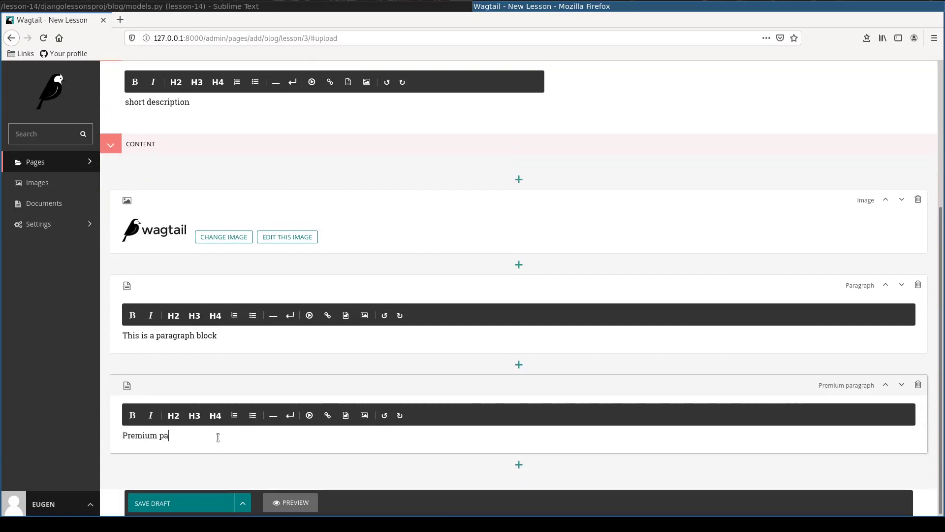
pyautogui.write('ragraph')
# - Add an Embed block at the end holding the pasted YouTube video URL
pyautogui.click(519, 464)
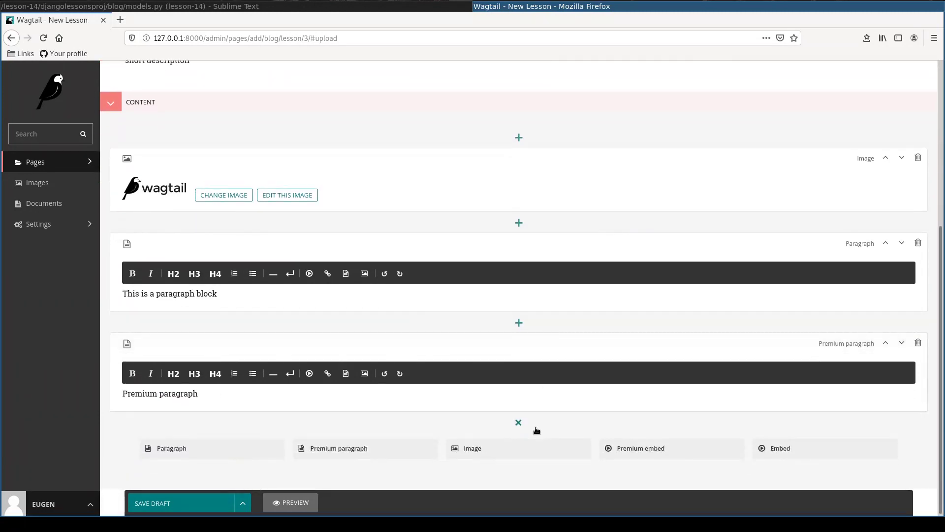
pyautogui.click(768, 449)
pyautogui.write('https://www.youtube.com/watch?v=plggtgoQjcs')
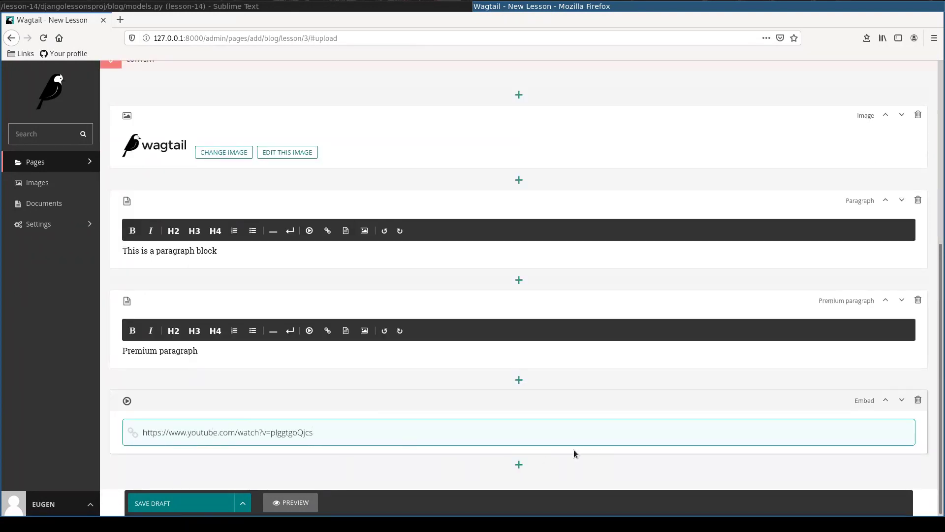
# - Save Lesson #1 as a draft, inspect its preview, then close the preview tab
pyautogui.click(169, 498)
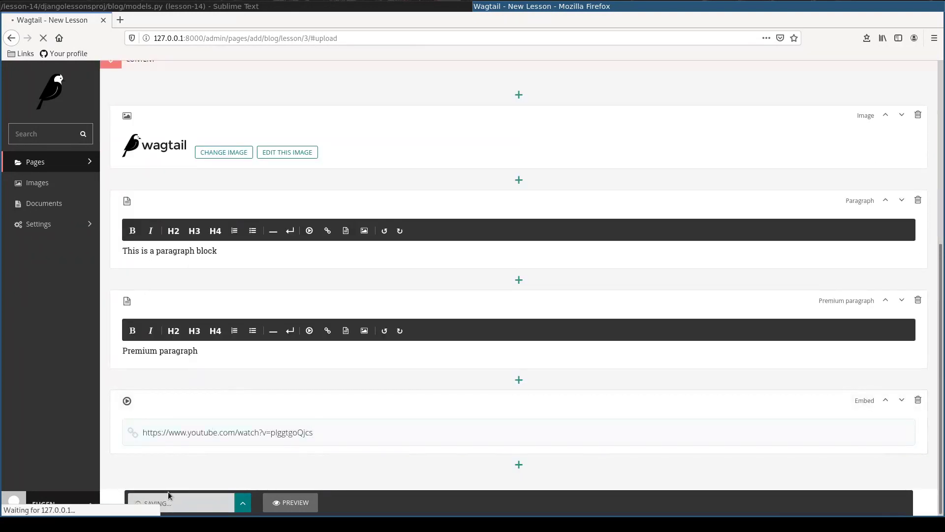
pyautogui.scroll(-6, 355, 373)
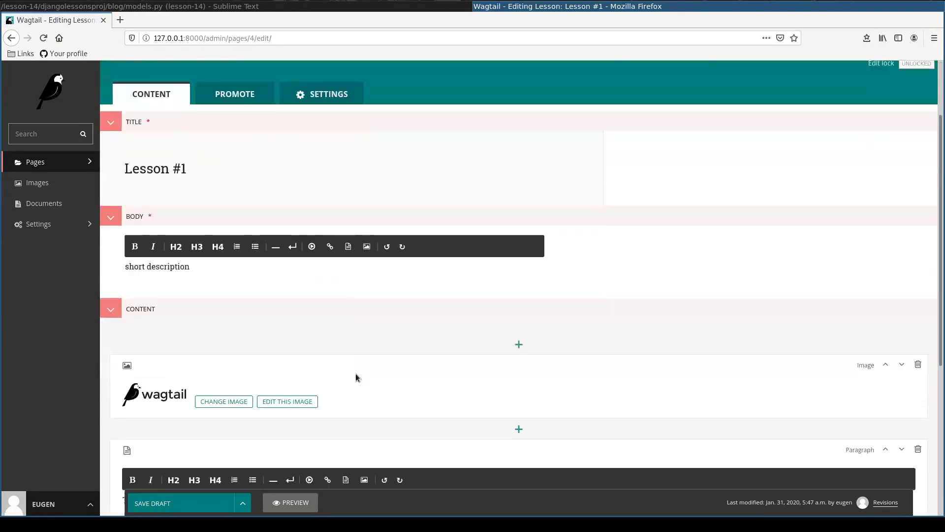
pyautogui.click(289, 503)
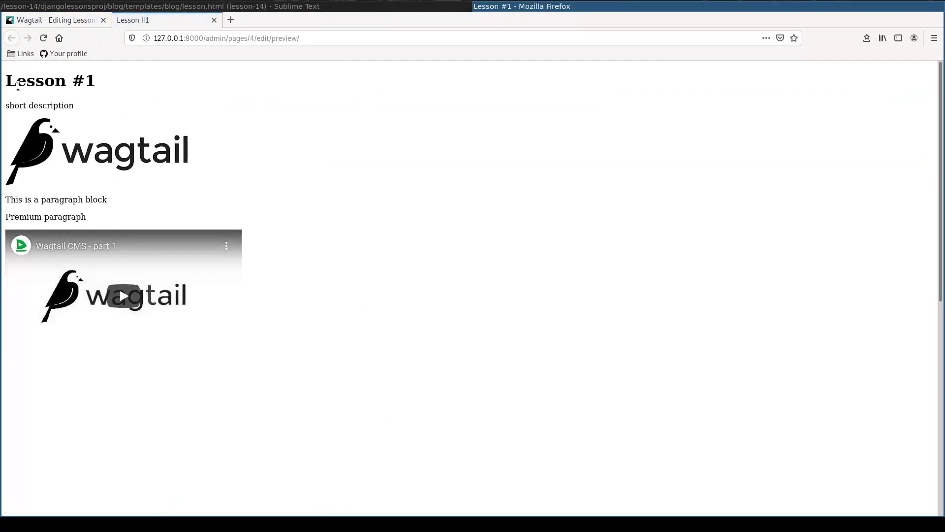
pyautogui.moveTo(6, 80); pyautogui.dragTo(107, 87)
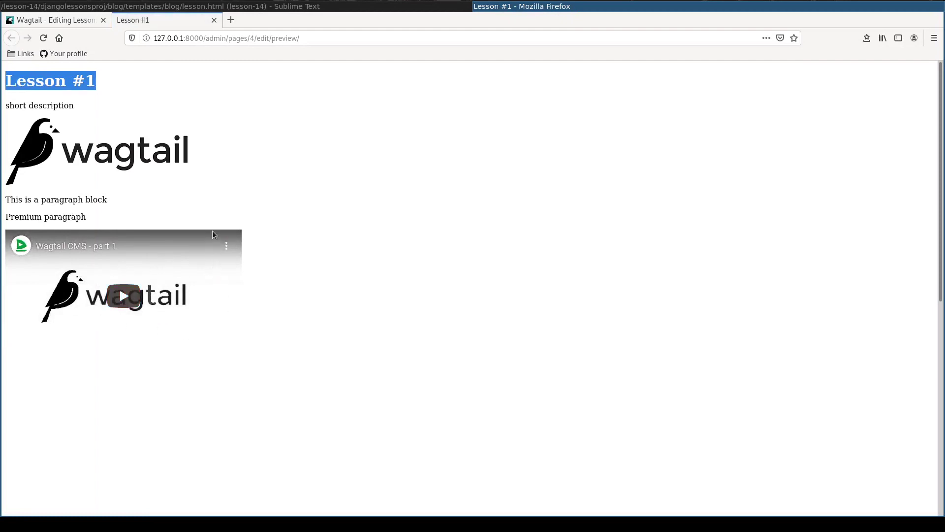
pyautogui.hotkey('ctrl', 'w')
# - Add an Image block after the Premium paragraph and pick lesson-12.png from the lesson-12 folder
pyautogui.click(519, 379)
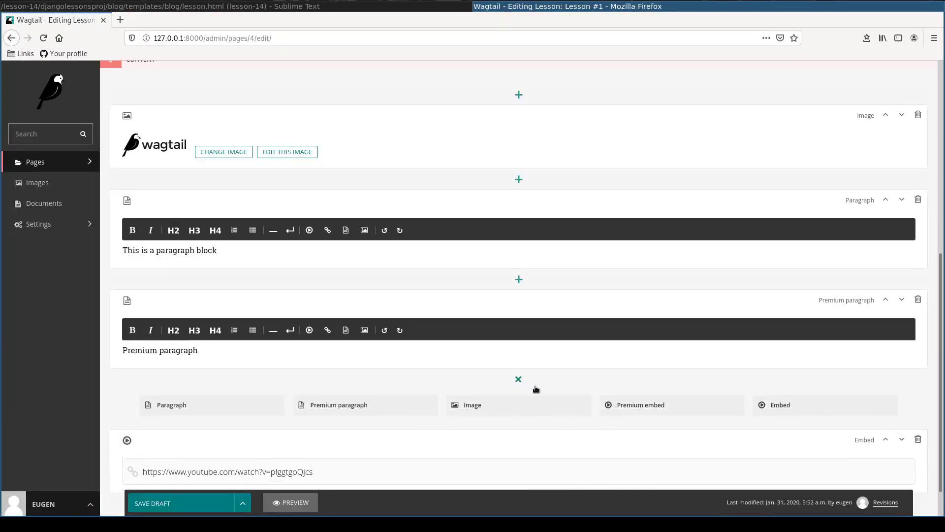
pyautogui.click(467, 405)
pyautogui.click(268, 162)
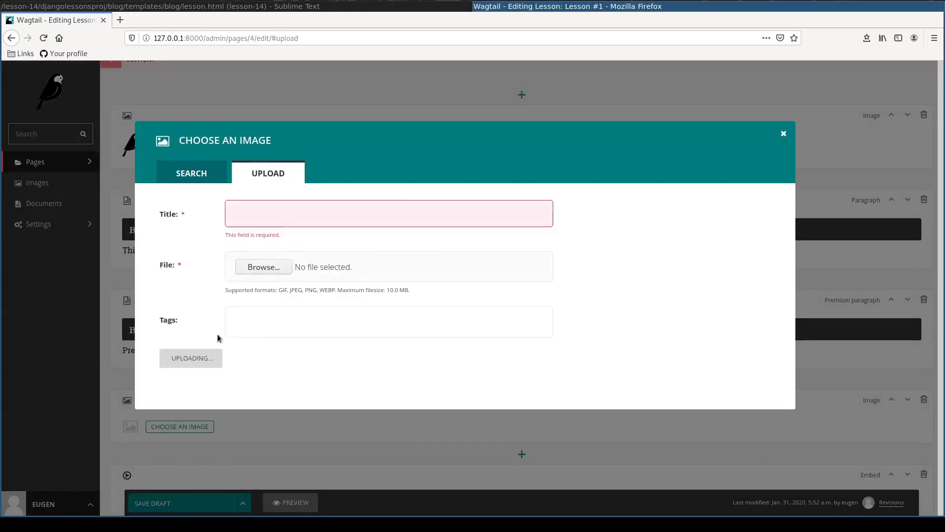
pyautogui.click(264, 267)
pyautogui.click(481, 50)
pyautogui.click(411, 110)
pyautogui.click(751, 472)
# - Upload the diagram, move it above the Premium paragraph, and delete the Premium paragraph block
pyautogui.click(181, 358)
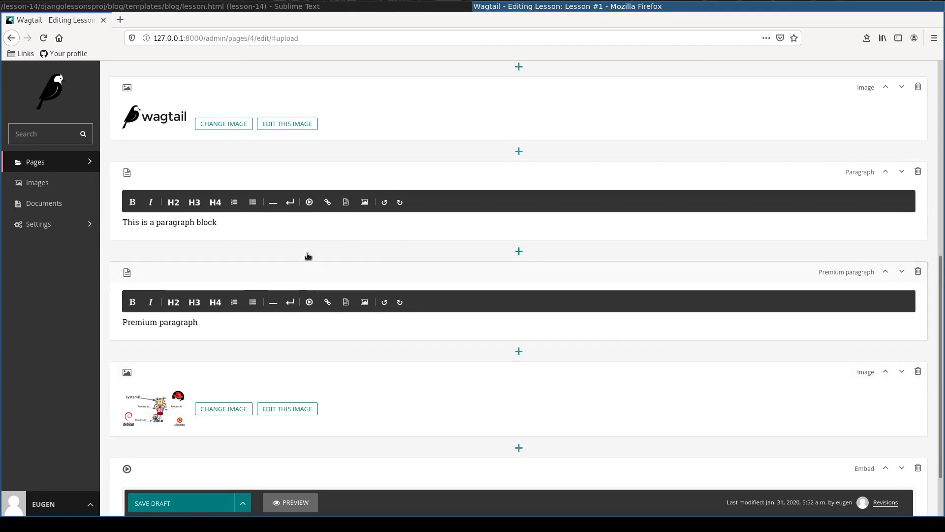
pyautogui.click(886, 373)
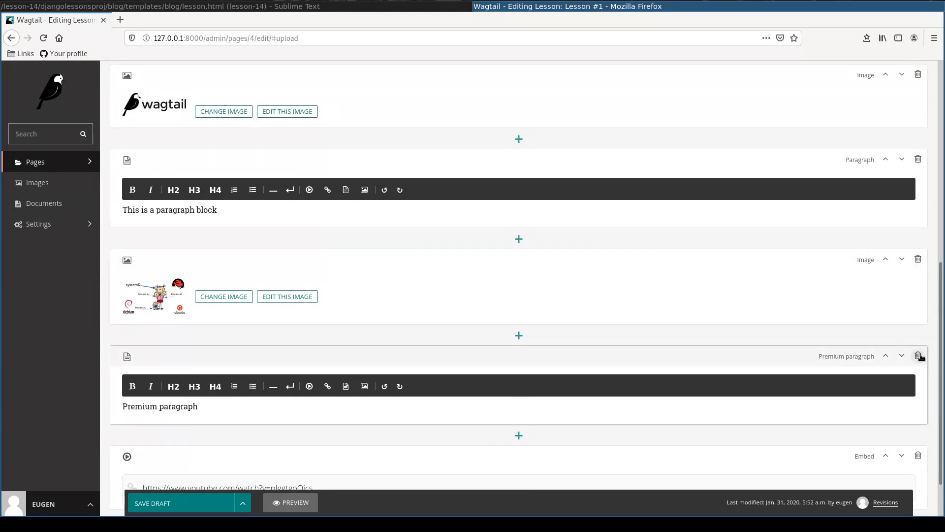
pyautogui.click(918, 356)
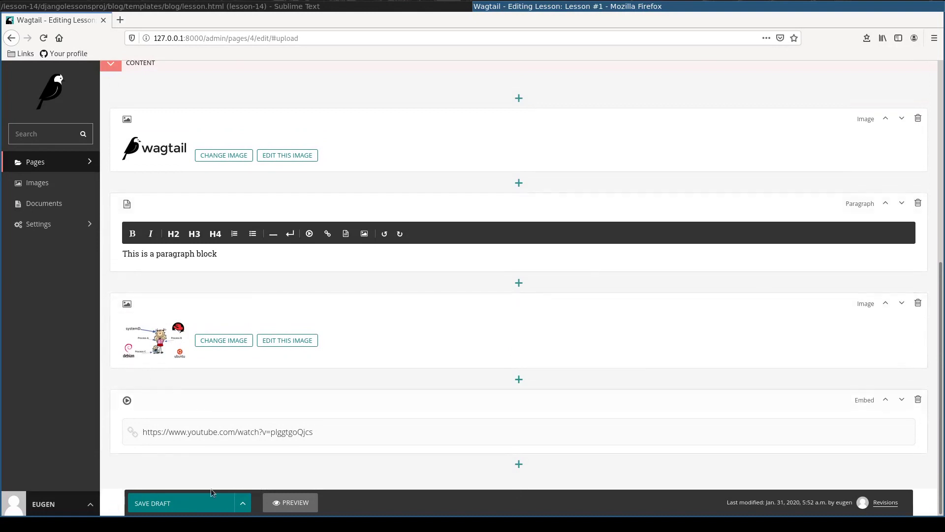
# - Preview the updated Lesson #1 page, scrolling past the logo, paragraph, diagram and YouTube video
pyautogui.click(293, 502)
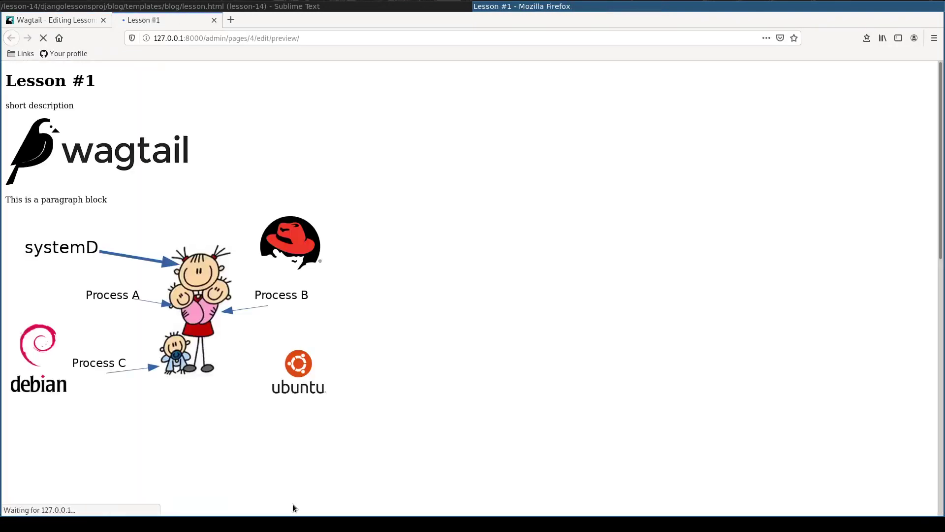
pyautogui.scroll(-3, 276, 337)
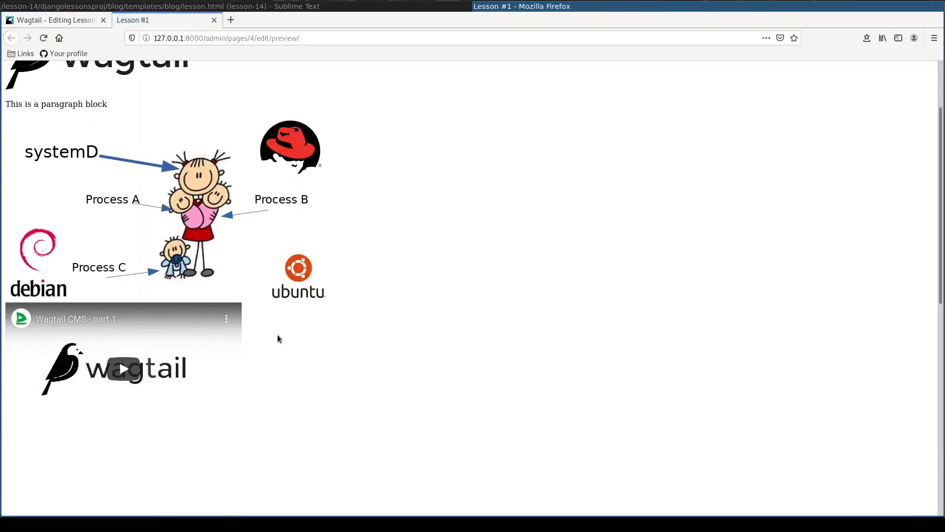
pyautogui.scroll(2, 287, 378)
pyautogui.scroll(2, 291, 375)
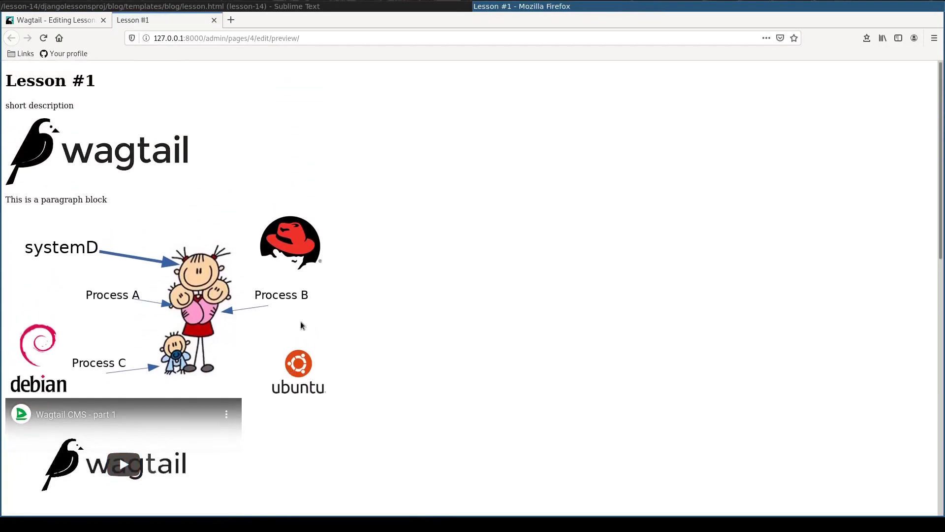